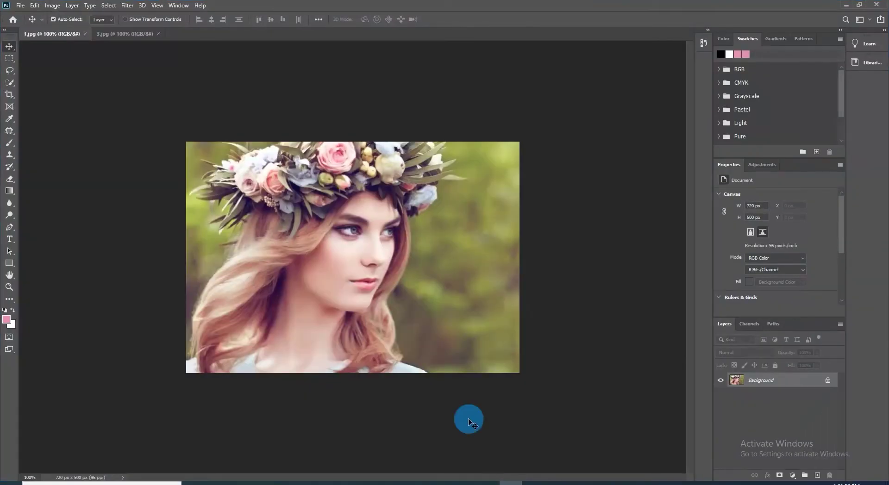
Check the 3.jpg sky photo, then unlock 1.jpg's Background layer into Layer 0
left_click(131, 34)
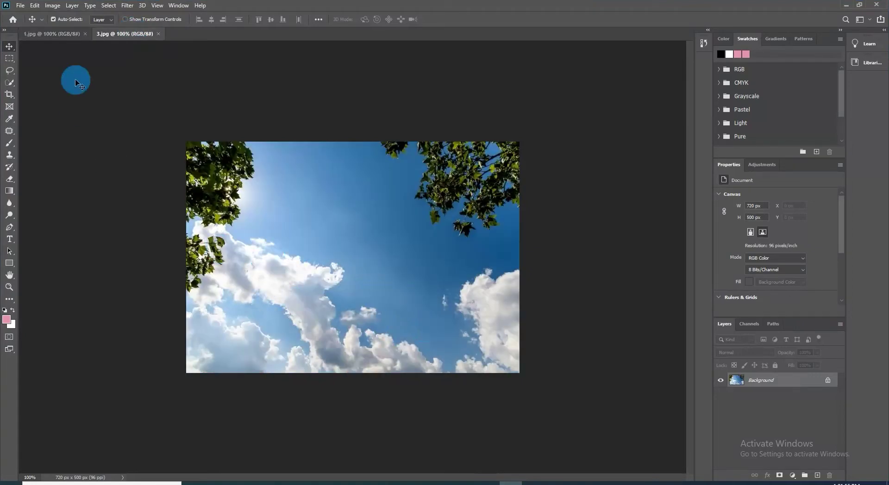
left_click(71, 35)
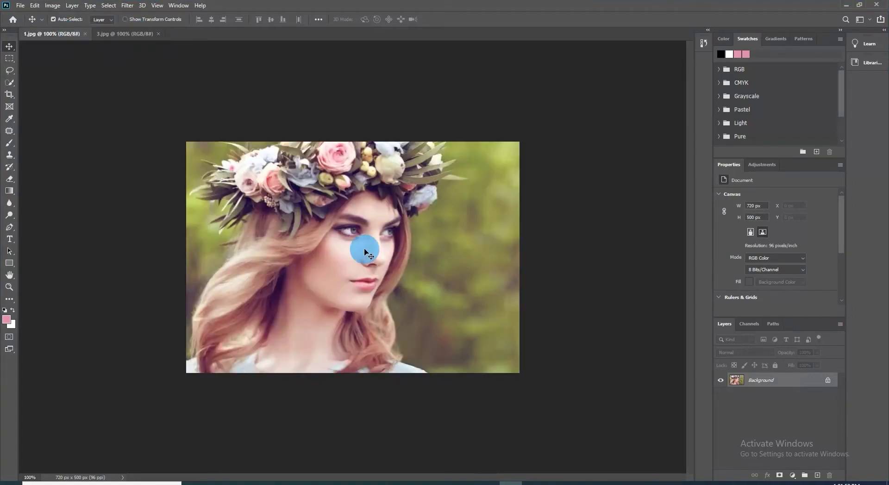
left_click(827, 383)
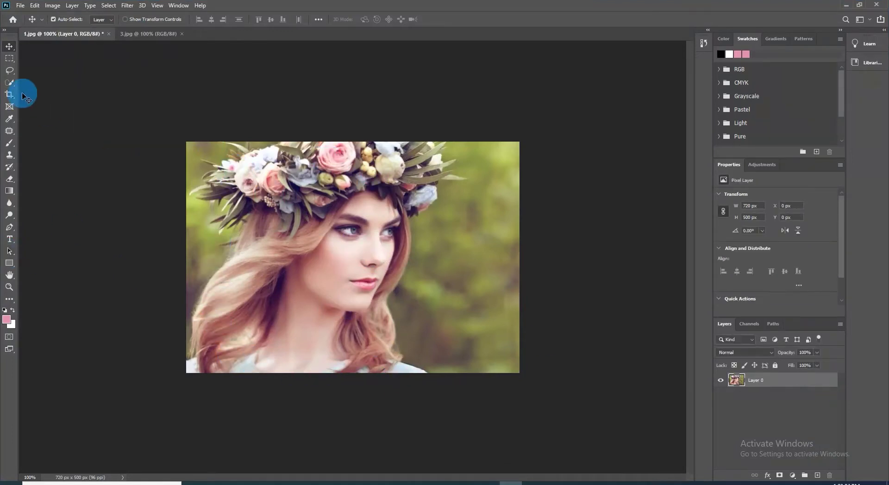
Paint a Quick Selection over the woman and crown, subtracting the green background strips
left_click(13, 83)
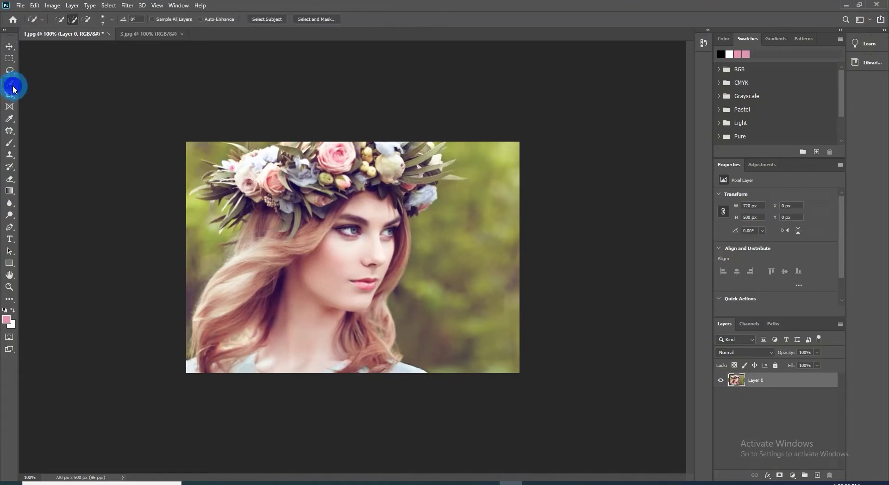
right_click(15, 84)
left_click(55, 91)
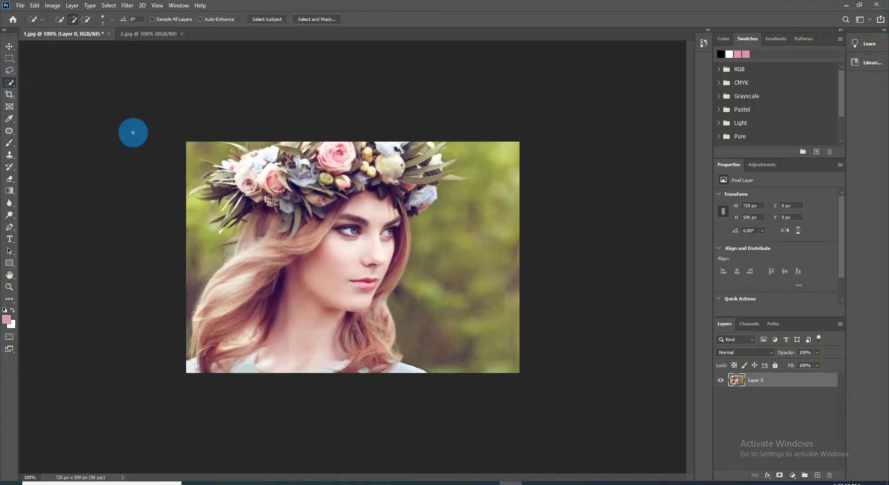
mouse_move(246, 159)
left_mouse_down()
mouse_move(338, 162)
mouse_move(322, 146)
mouse_move(416, 148)
mouse_move(395, 195)
mouse_move(431, 184)
mouse_move(307, 188)
mouse_move(212, 331)
mouse_move(383, 374)
mouse_move(368, 276)
mouse_move(402, 232)
mouse_move(346, 372)
left_mouse_up()
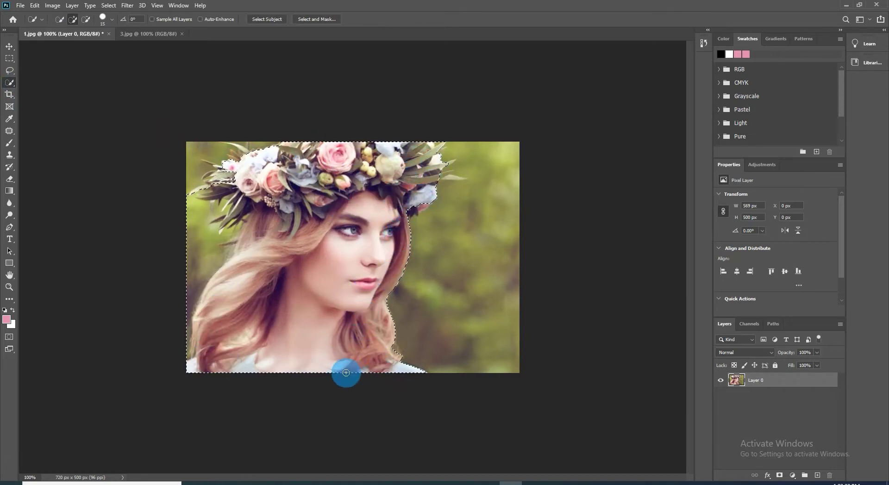
key("alt")
mouse_move(193, 193)
left_mouse_down()
mouse_move(213, 228)
mouse_move(179, 313)
mouse_move(182, 352)
mouse_move(176, 321)
left_mouse_up()
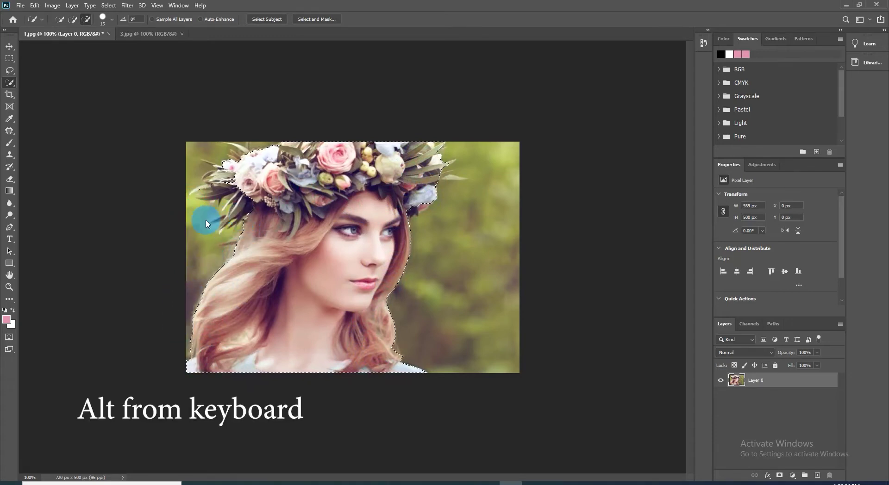
left_click(238, 204)
mouse_move(237, 160)
left_mouse_down()
mouse_move(327, 177)
mouse_move(305, 171)
mouse_move(188, 195)
mouse_move(235, 143)
left_mouse_up()
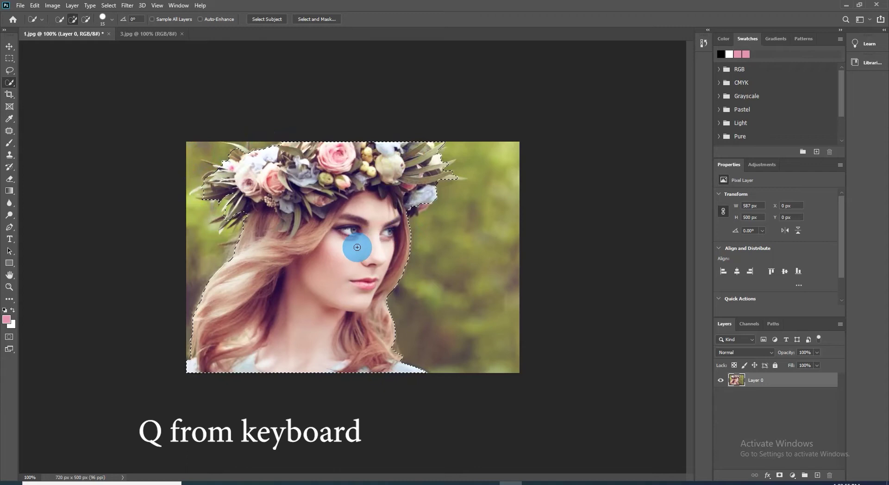
Check the selection in Quick Mask and refine it over the flower crown
key("q")
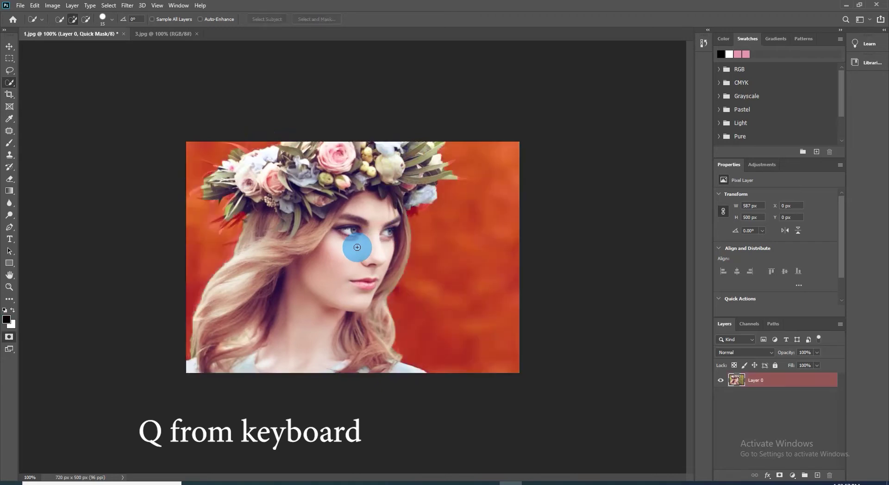
key("q")
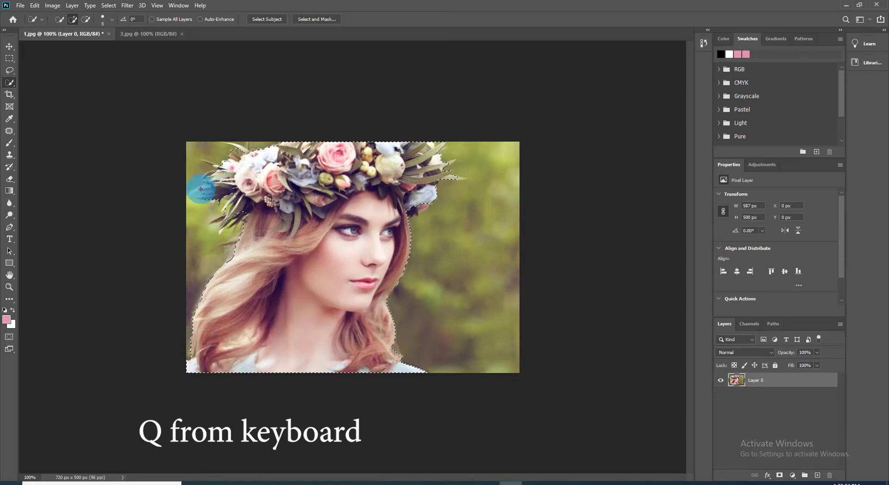
mouse_move(208, 196)
left_mouse_down()
mouse_move(243, 148)
mouse_move(268, 143)
left_mouse_up()
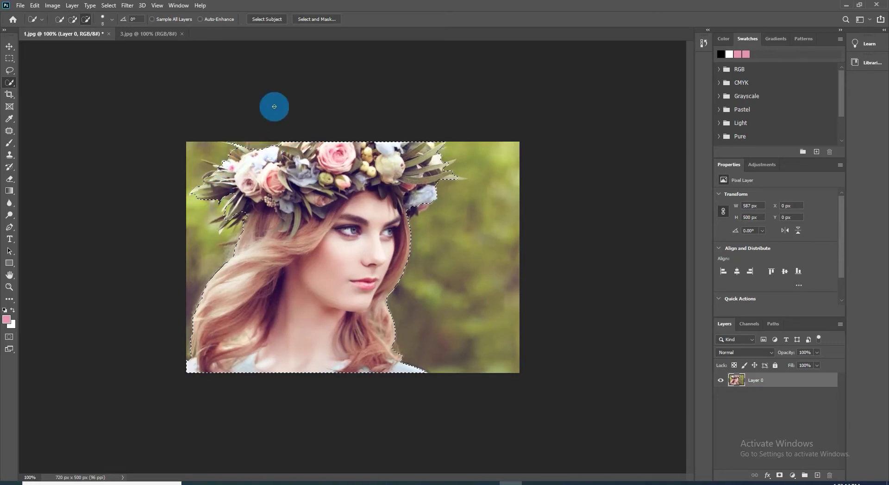
key("q")
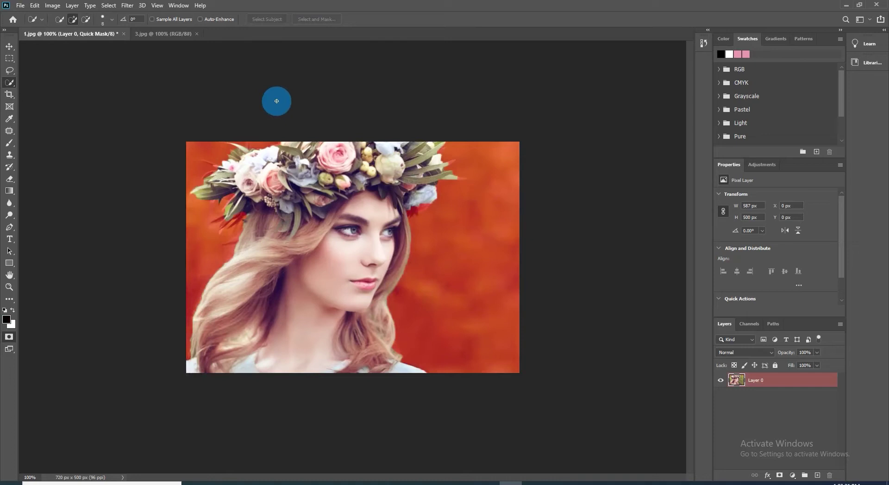
key("q")
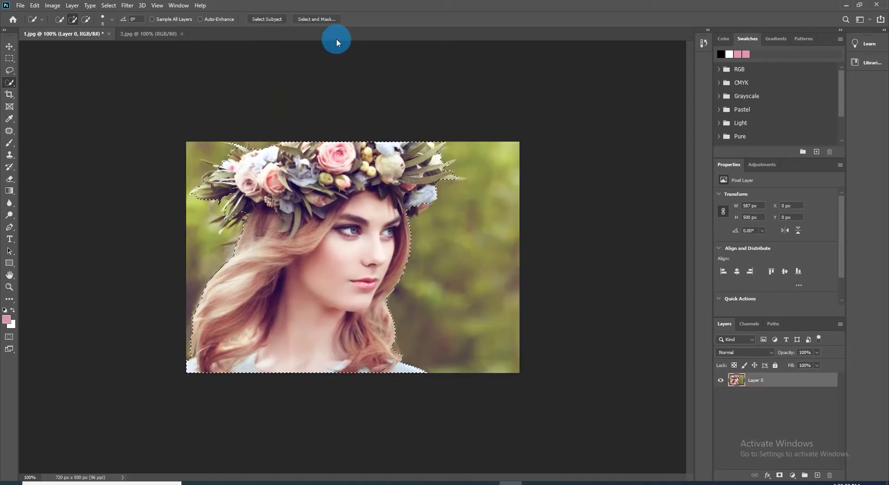
In Select and Mask, enable Smart Radius with Radius 1 px, Feather 0.5 px and Contrast 10%
left_click(307, 19)
left_click(762, 187)
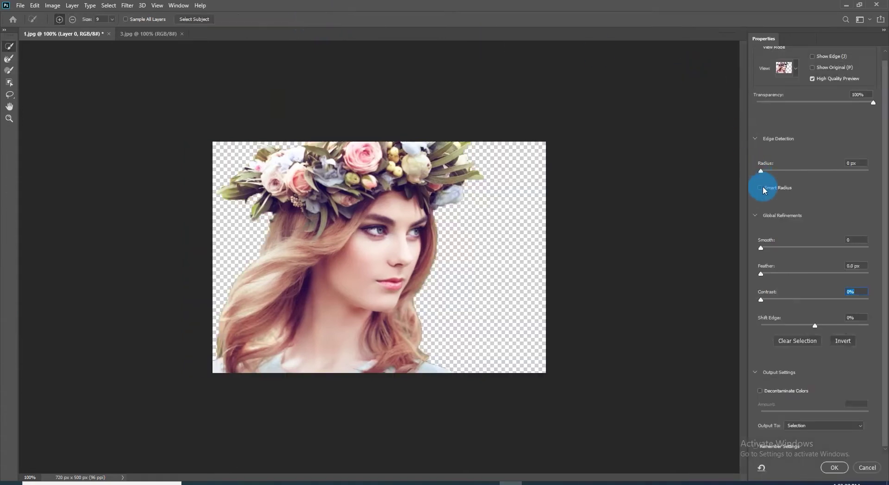
left_click(761, 187)
left_click(763, 171)
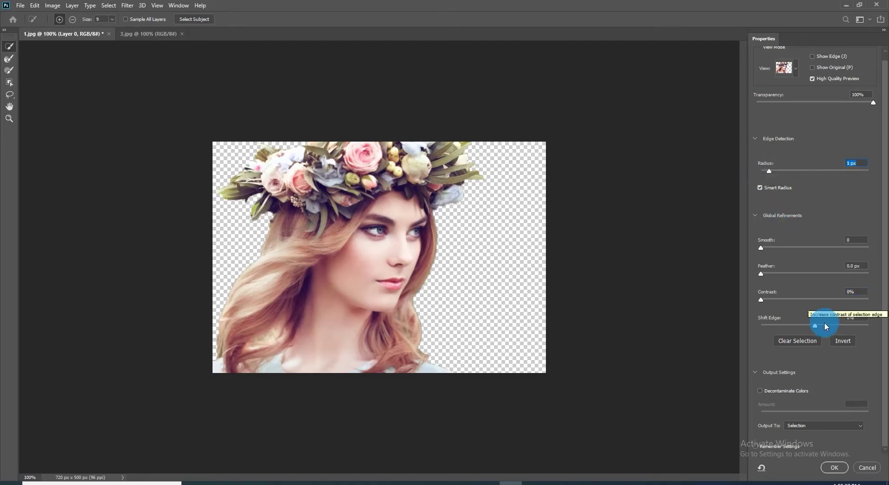
left_click(760, 274)
left_click_drag(762, 276, 777, 299)
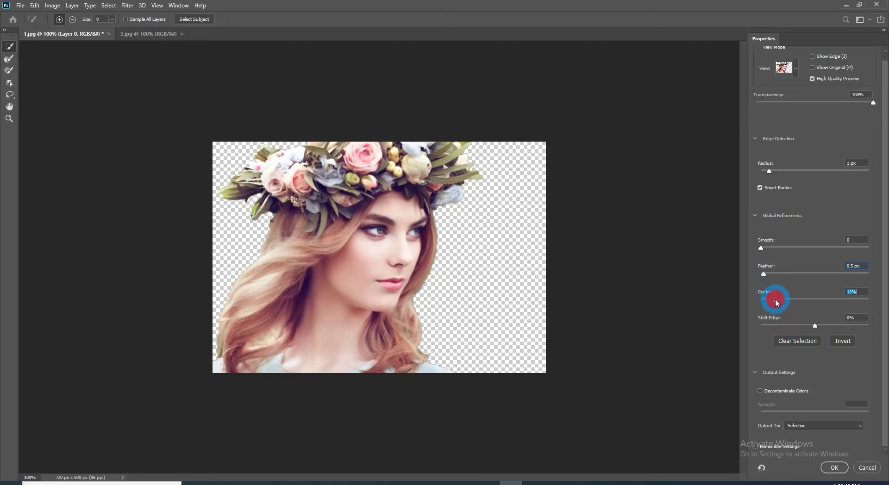
left_click_drag(774, 299, 771, 299)
Set Output To New Layer with Layer Mask
left_click_drag(769, 38, 676, 21)
left_click_drag(639, 480, 704, 135)
left_click_drag(675, 29, 805, 55)
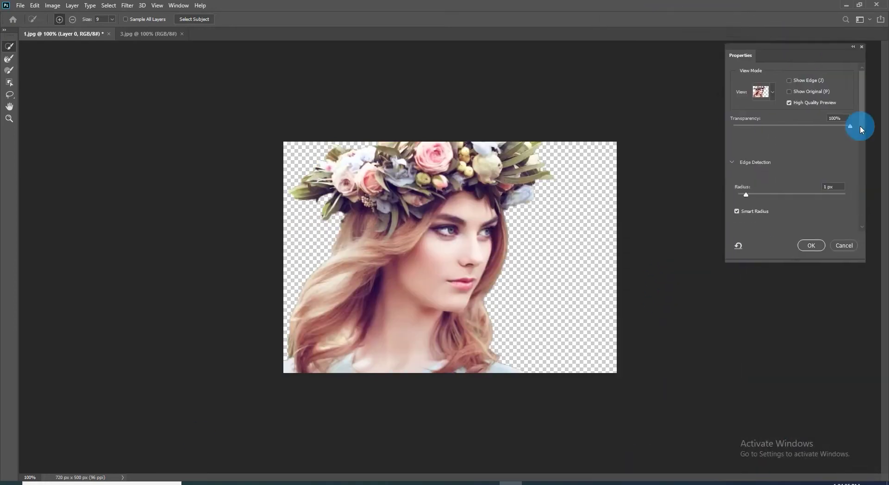
left_click_drag(860, 123, 861, 222)
left_click(768, 204)
left_click(741, 207)
left_click(823, 206)
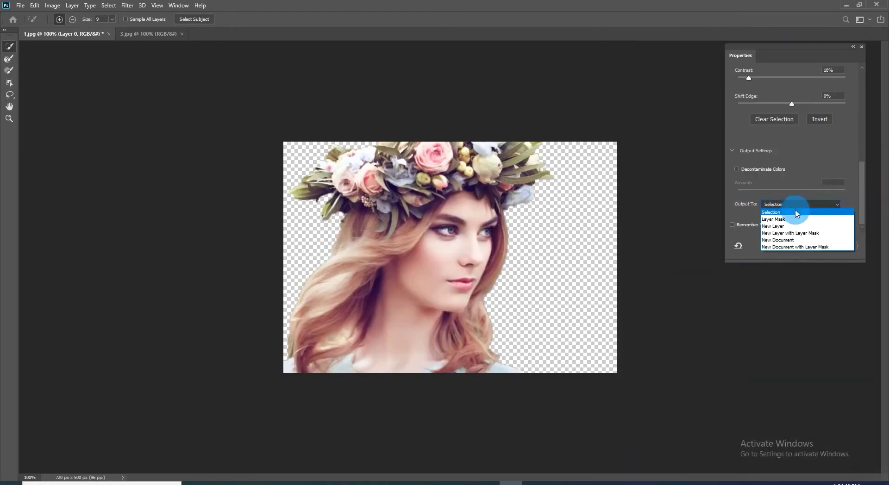
left_click(800, 234)
Apply the refinement, then add Black & White and Invert adjustment layers above Layer 0 copy
left_click(815, 243)
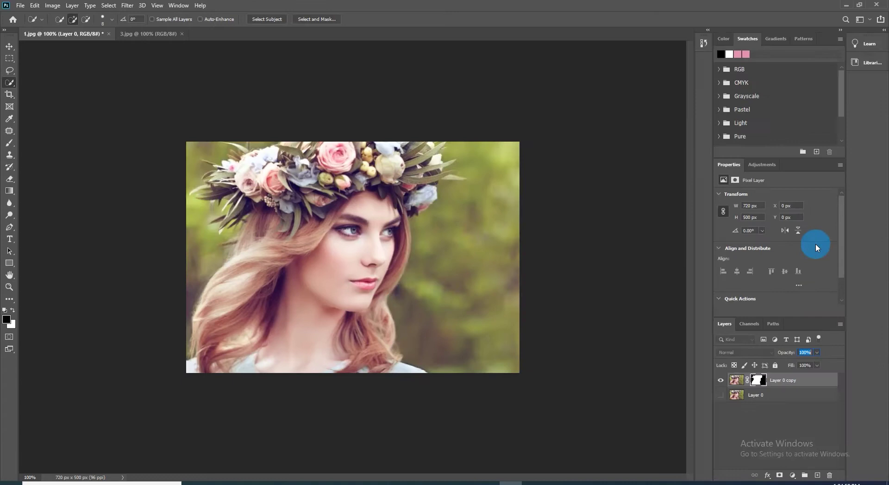
key("v")
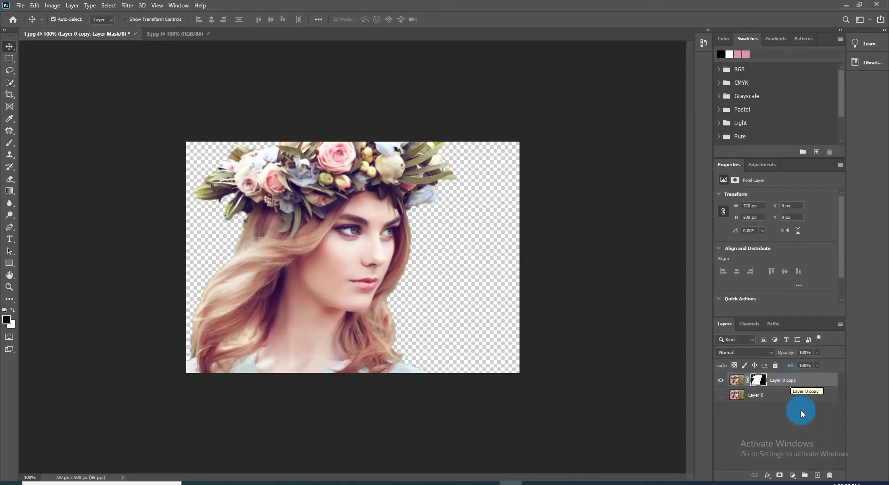
left_click(792, 476)
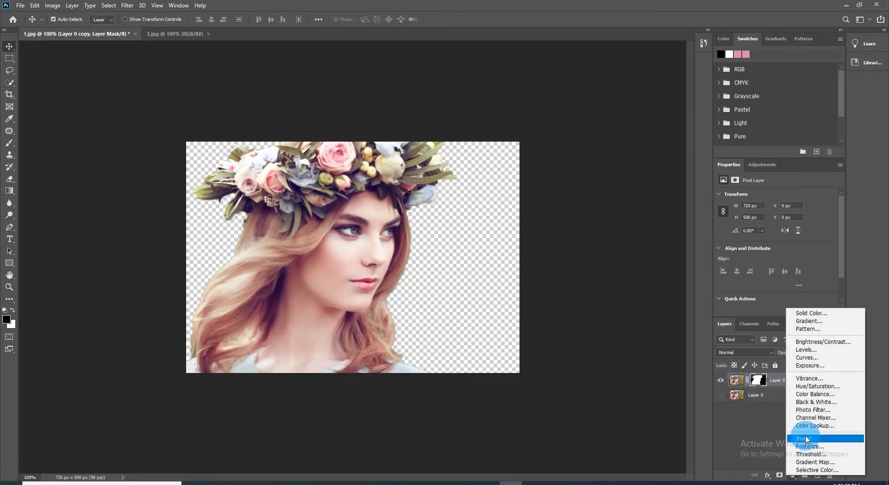
left_click(807, 403)
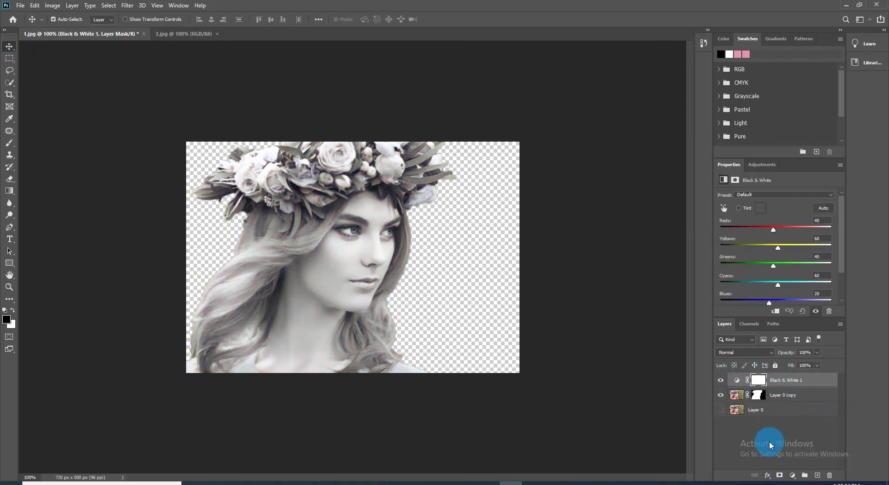
left_click(792, 476)
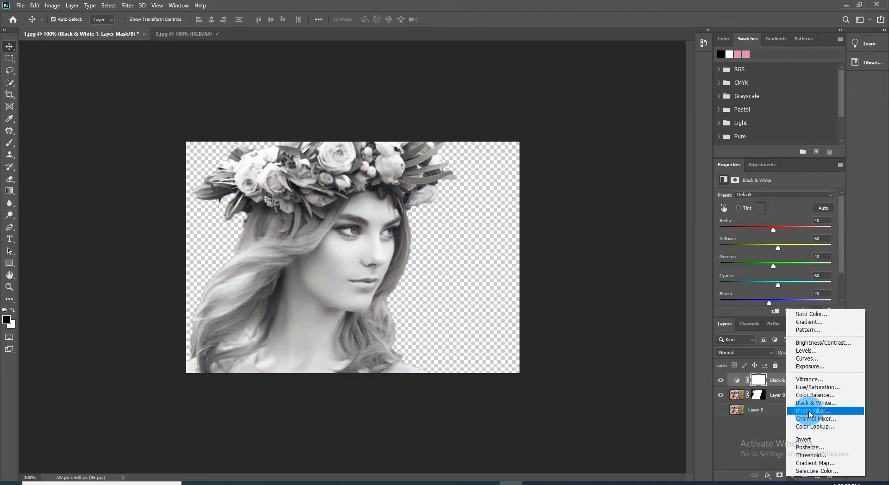
left_click(804, 440)
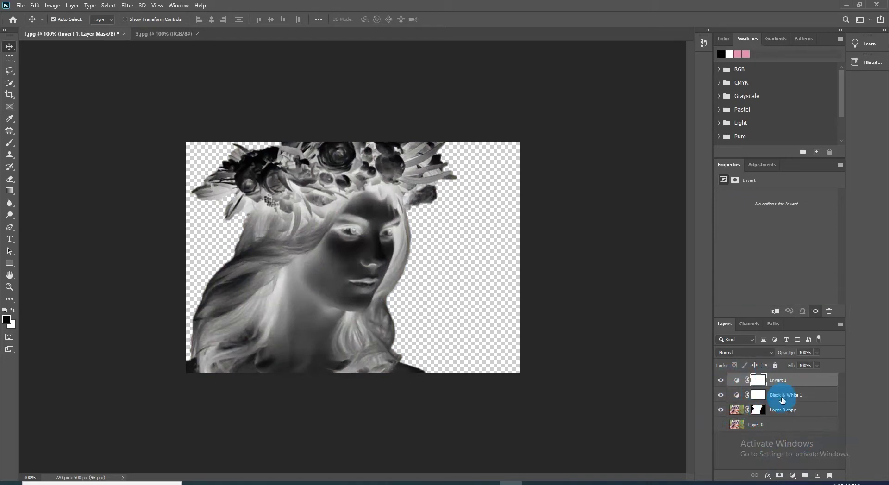
Select Invert 1, Black & White 1 and Layer 0 copy and convert them to a smart object
left_click(738, 411, "shift")
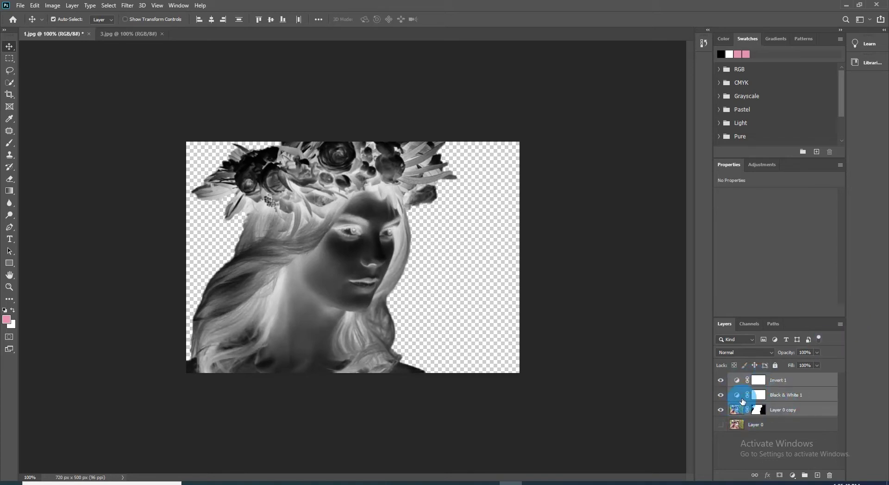
left_click(840, 323)
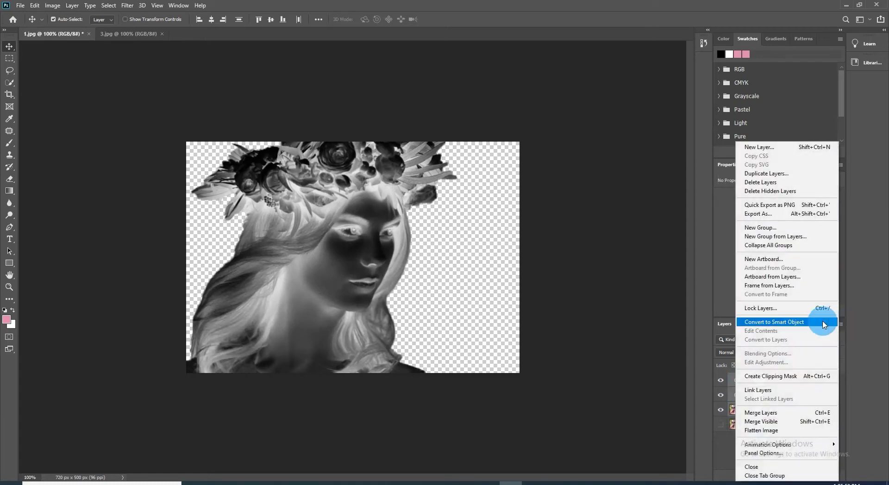
left_click(772, 323)
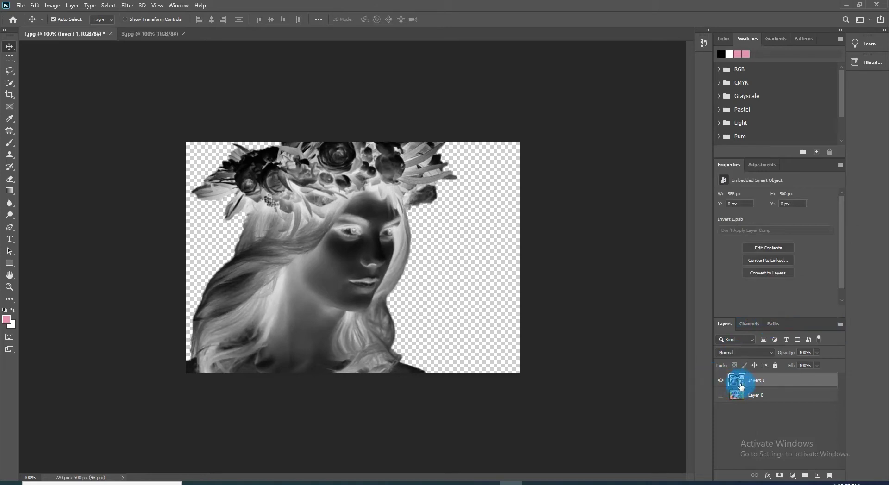
Drag the Invert 1 smart object from 1.jpg into the 3.jpg sky photo
key("v")
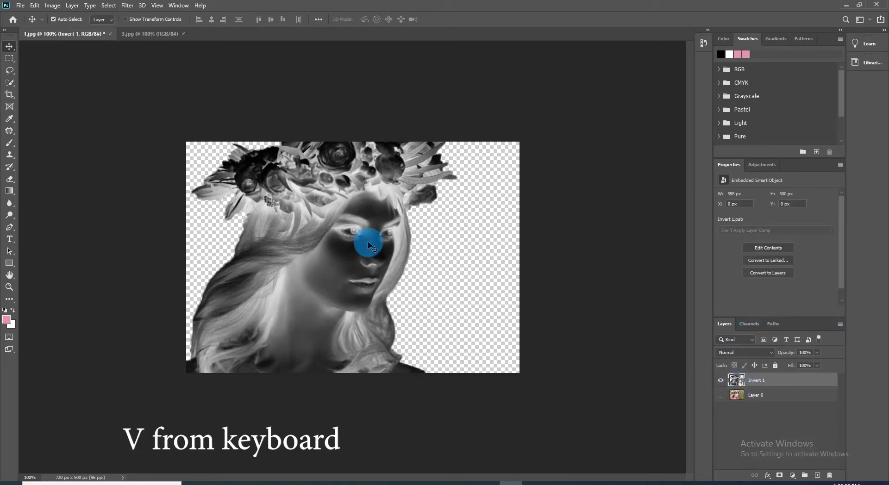
left_click_drag(368, 245, 195, 84)
left_click_drag(280, 175, 321, 252)
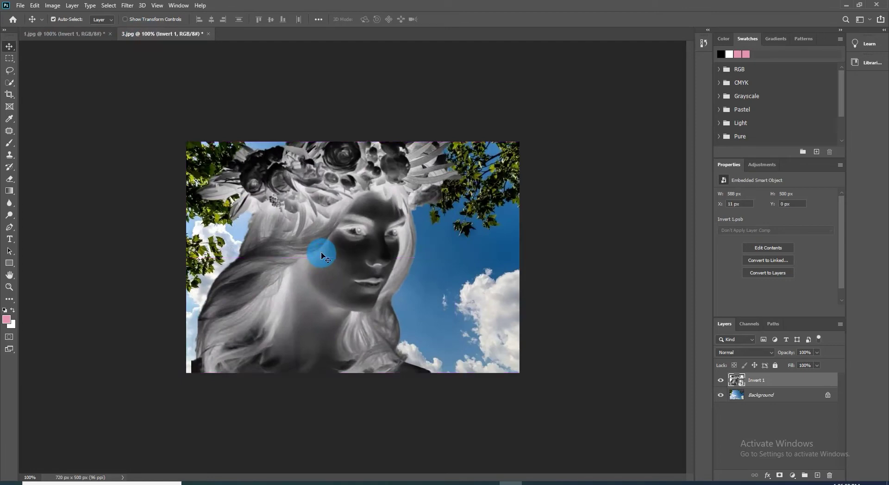
Set Invert 1's blend mode to Screen and nudge it up and slightly right
left_click(741, 353)
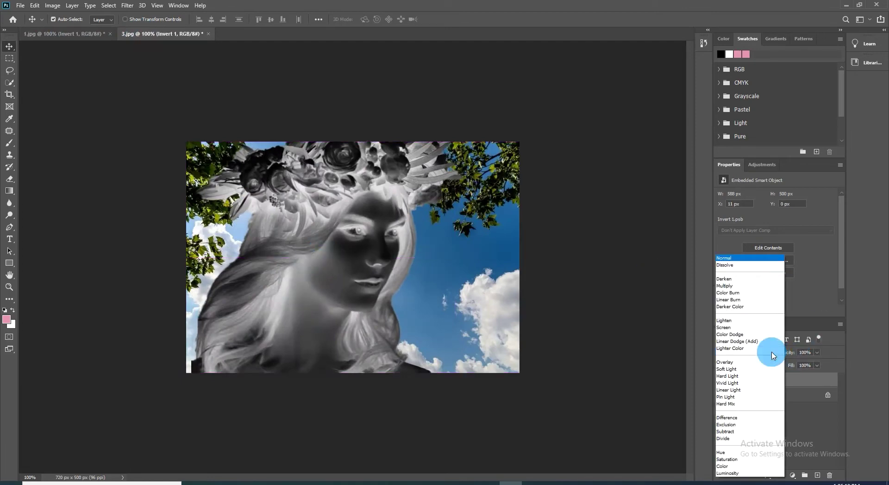
left_click(726, 329)
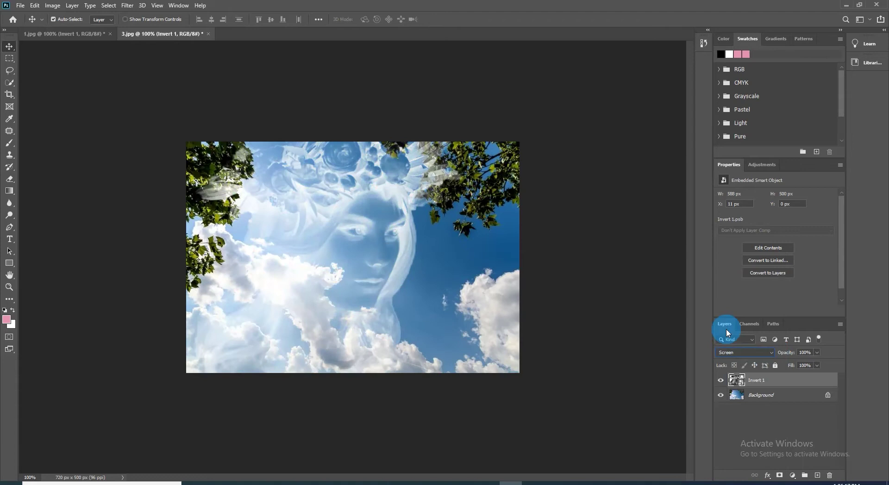
left_click_drag(318, 310, 317, 288)
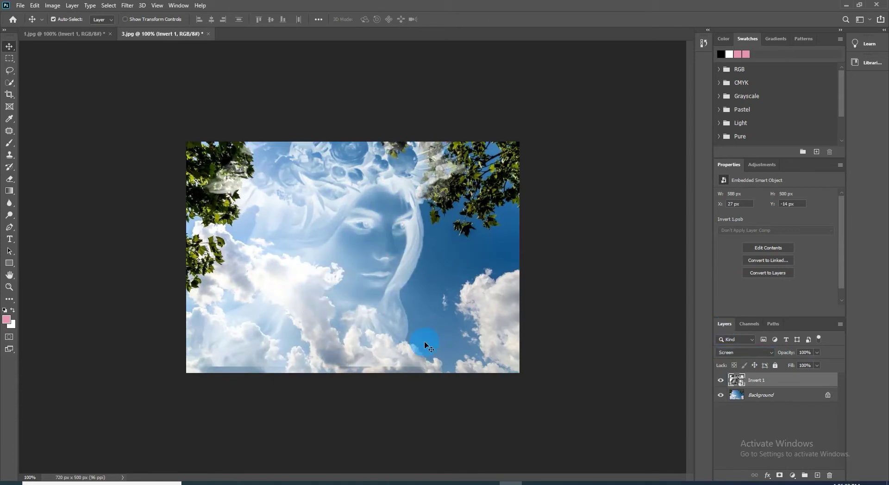
left_click_drag(377, 283, 381, 282)
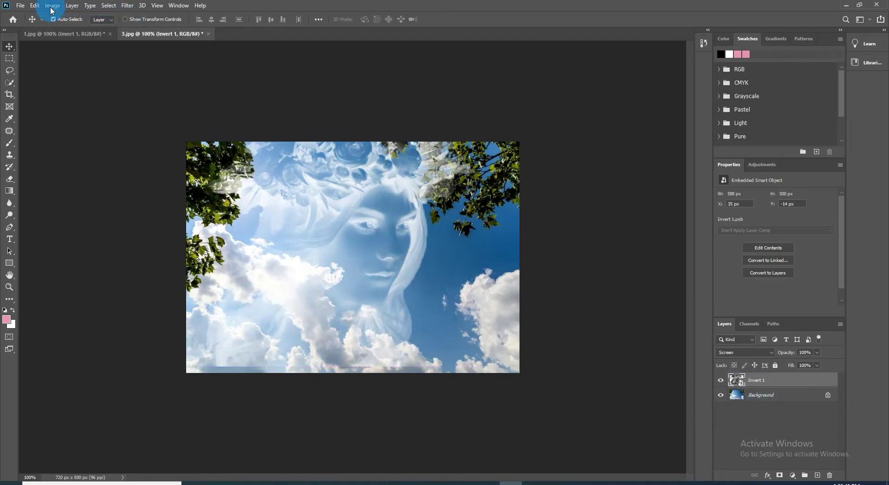
Apply a Gaussian Blur of 1.0 pixel radius to the Invert 1 smart object
left_click(128, 5)
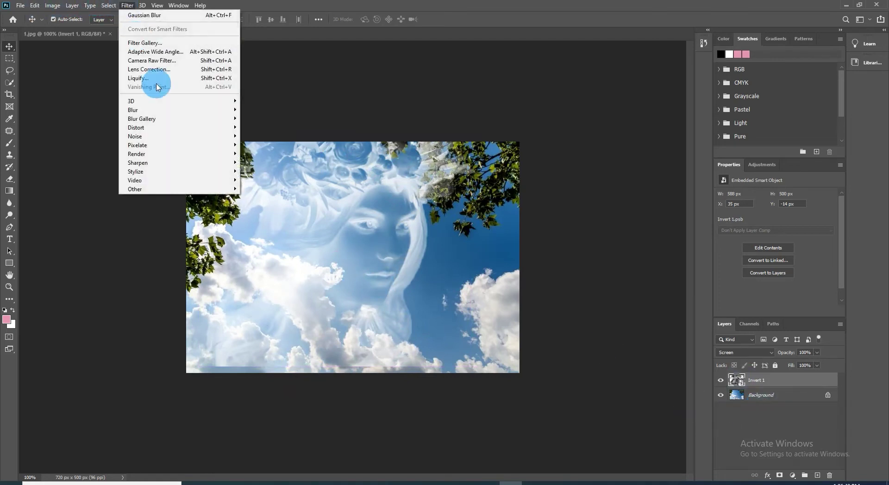
mouse_move(148, 113)
left_click(256, 145)
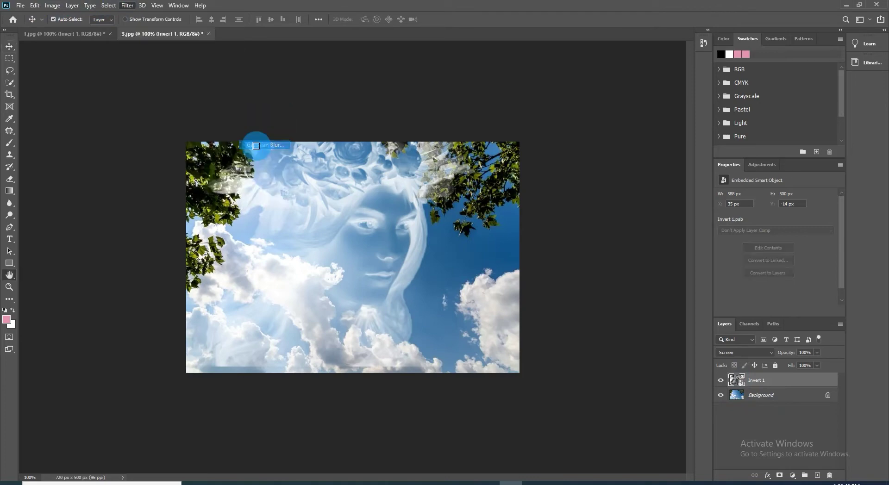
left_click_drag(520, 238, 489, 239)
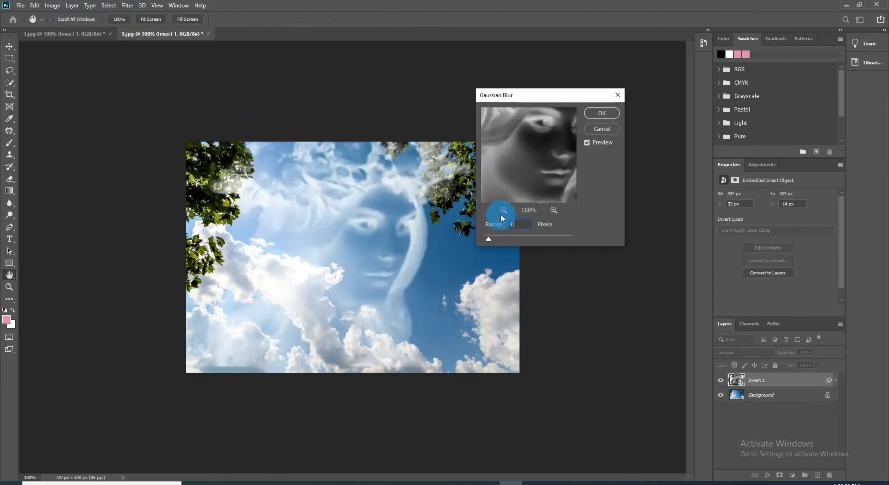
left_click(601, 114)
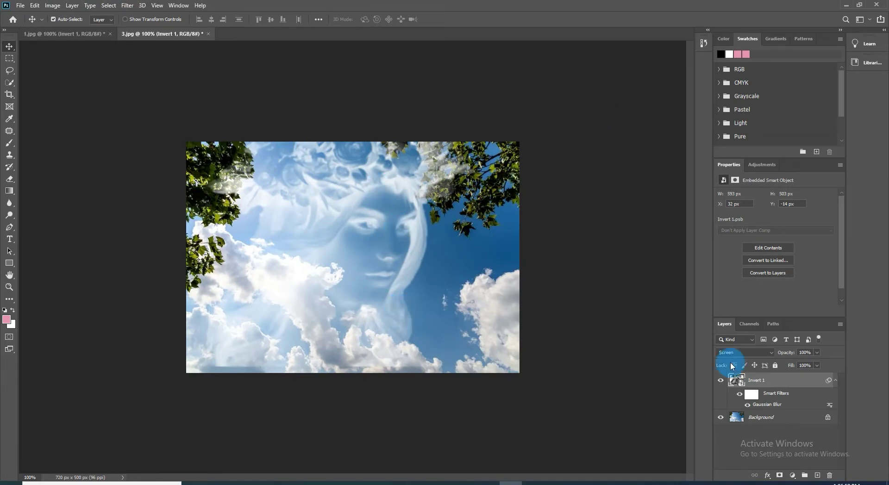
Open Invert 1's Blending Options and try out the Blend If sliders, then reset them
double_click(803, 388)
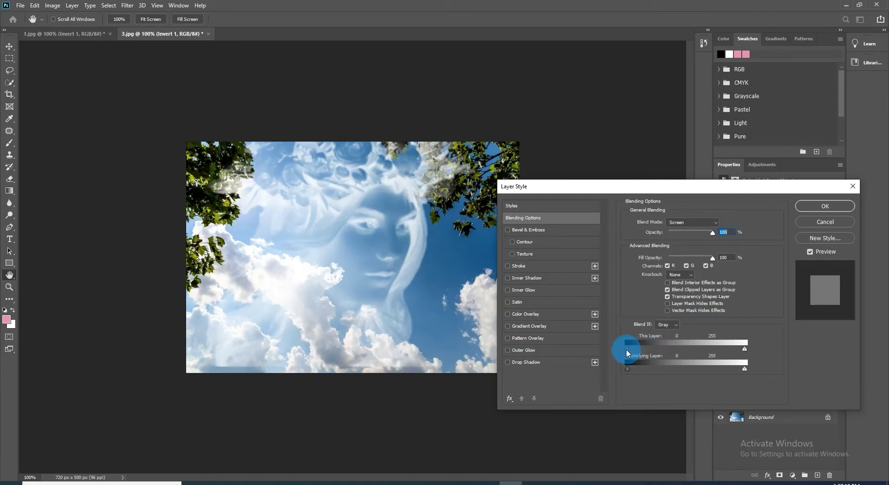
mouse_move(628, 351)
left_mouse_down()
mouse_move(675, 349)
mouse_move(636, 349)
left_mouse_up()
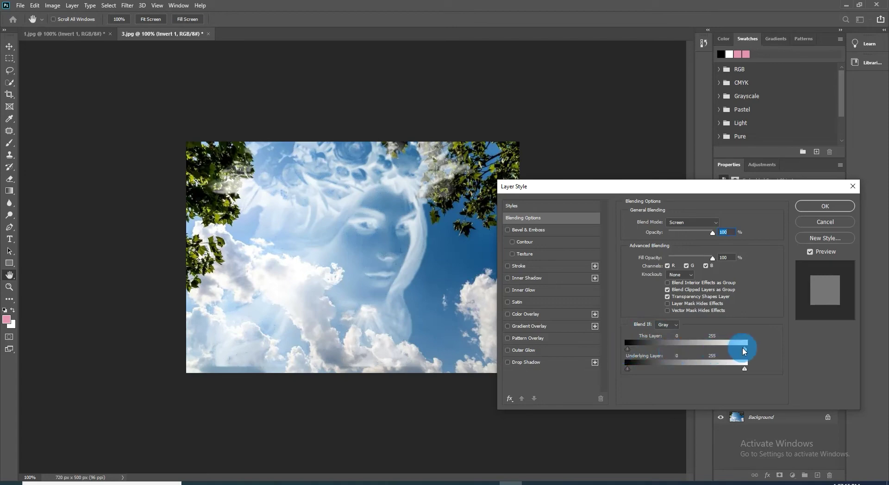
mouse_move(745, 348)
left_mouse_down()
mouse_move(663, 355)
mouse_move(753, 347)
left_mouse_up()
left_click_drag(627, 366, 628, 369)
mouse_move(744, 369)
left_mouse_down()
mouse_move(687, 376)
mouse_move(755, 366)
left_mouse_up()
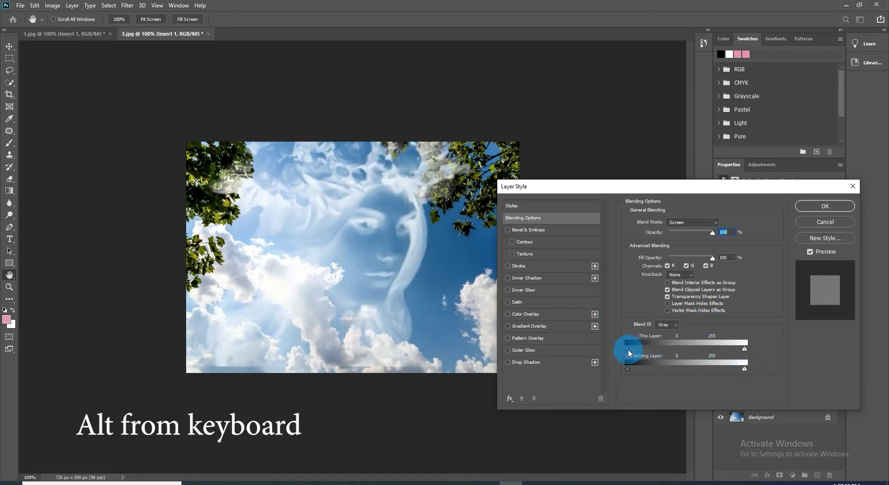
key("alt")
Split the Blend If sliders to This Layer 0/77 and Underlying Layer 211/255
mouse_move(630, 354)
left_mouse_down()
mouse_move(681, 346)
mouse_move(620, 354)
mouse_move(673, 351)
left_mouse_up()
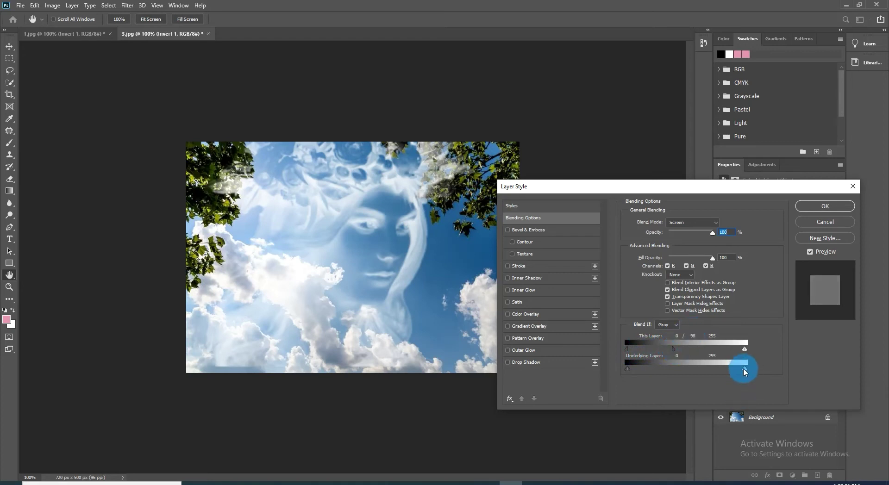
left_click_drag(744, 369, 724, 374)
left_click_drag(730, 372, 732, 372)
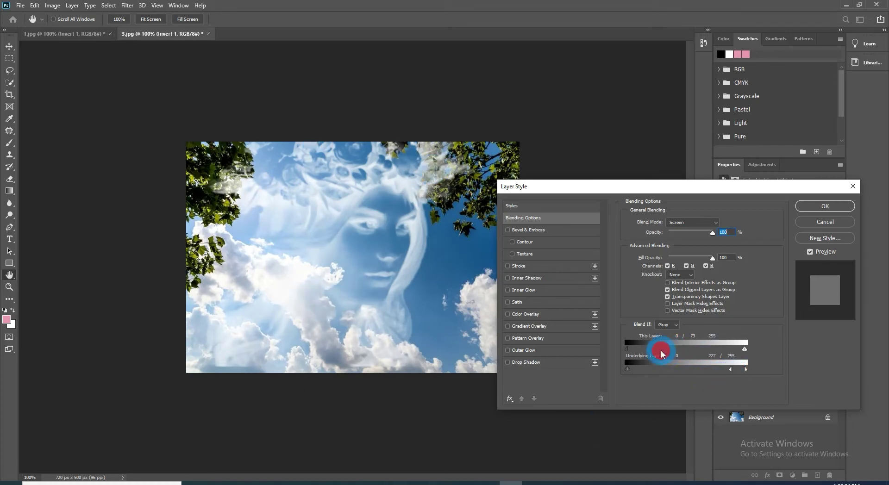
left_click_drag(661, 353, 660, 353)
mouse_move(731, 369)
left_mouse_down()
mouse_move(671, 371)
mouse_move(715, 370)
left_mouse_up()
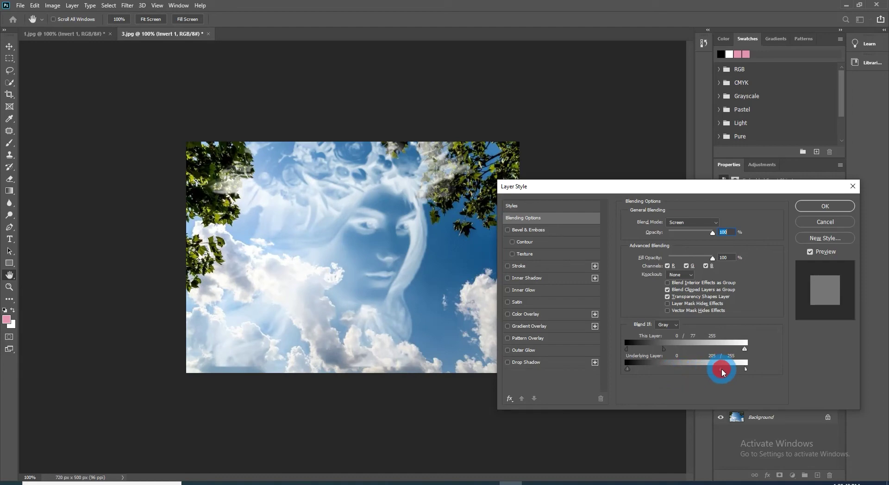
left_click(824, 206)
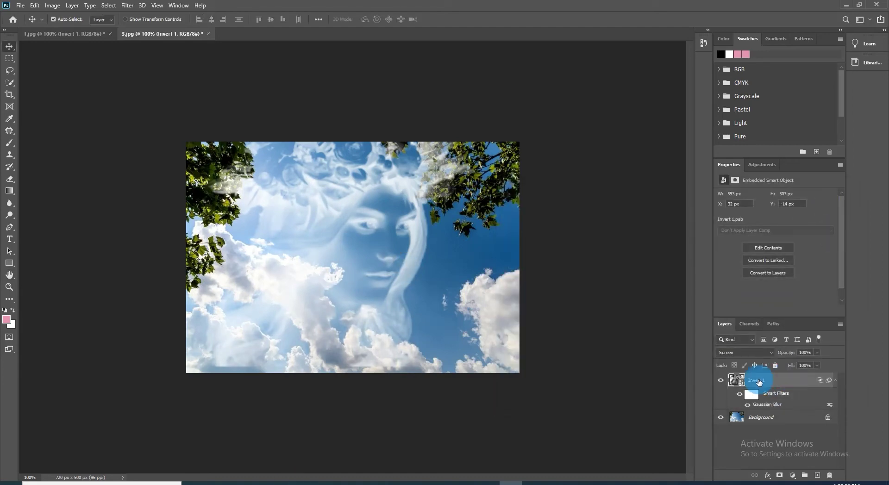
Add a layer mask to Invert 1 and brush black over the tree leaves along the edges
left_click(781, 474)
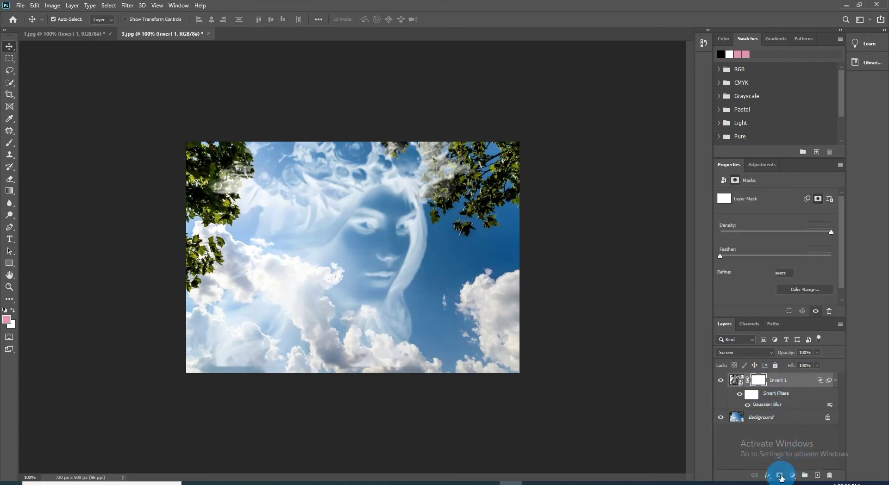
left_click(9, 143)
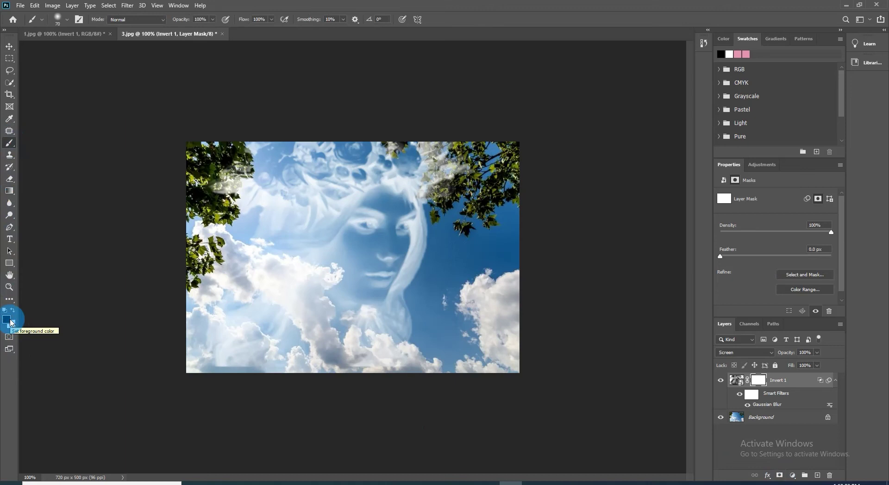
mouse_move(444, 139)
left_mouse_down()
mouse_move(445, 177)
mouse_move(455, 165)
mouse_move(457, 174)
mouse_move(436, 142)
mouse_move(452, 178)
left_mouse_up()
left_click_drag(211, 178, 212, 179)
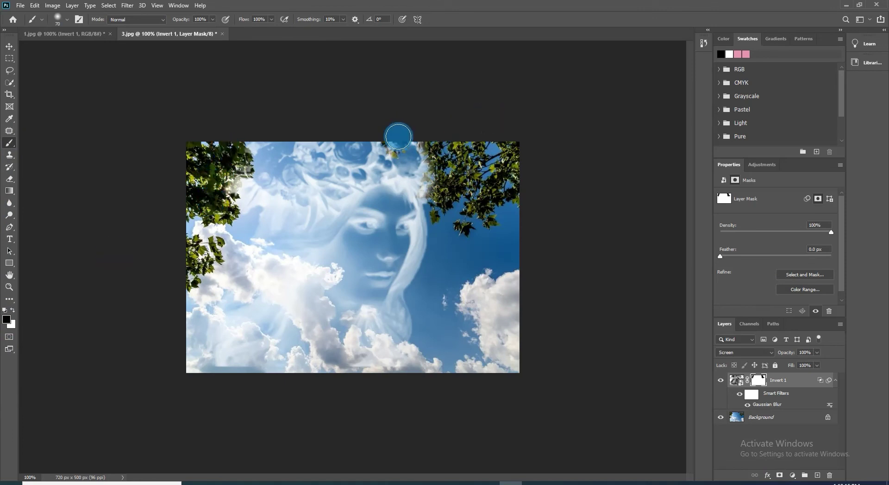
left_click_drag(309, 376, 185, 377)
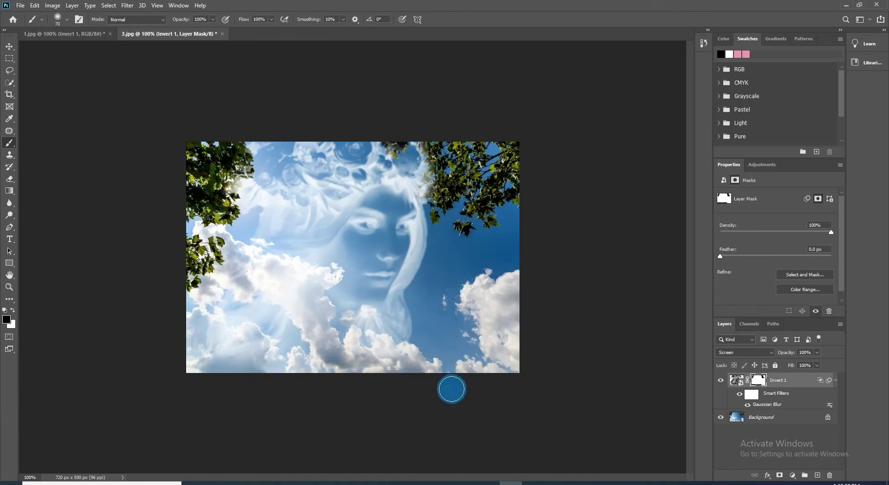
Duplicate the Invert 1 layer with Ctrl+J
left_click(9, 46)
left_click(801, 378)
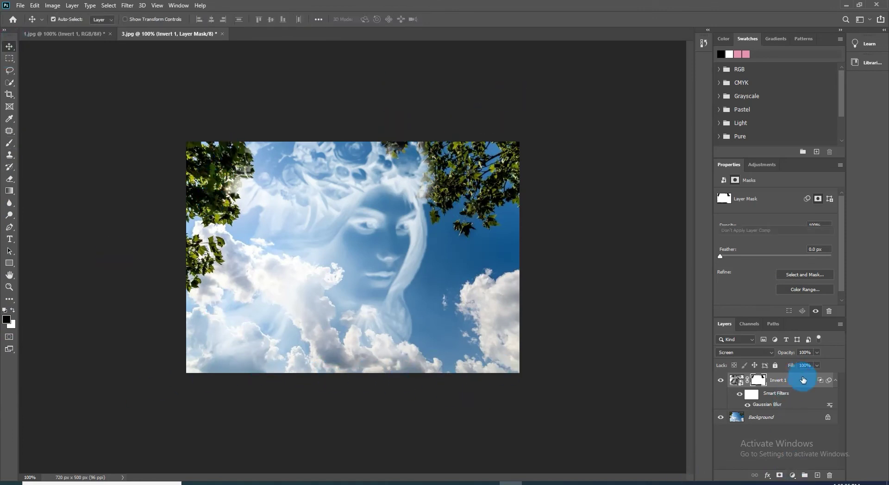
key("ctrl+j")
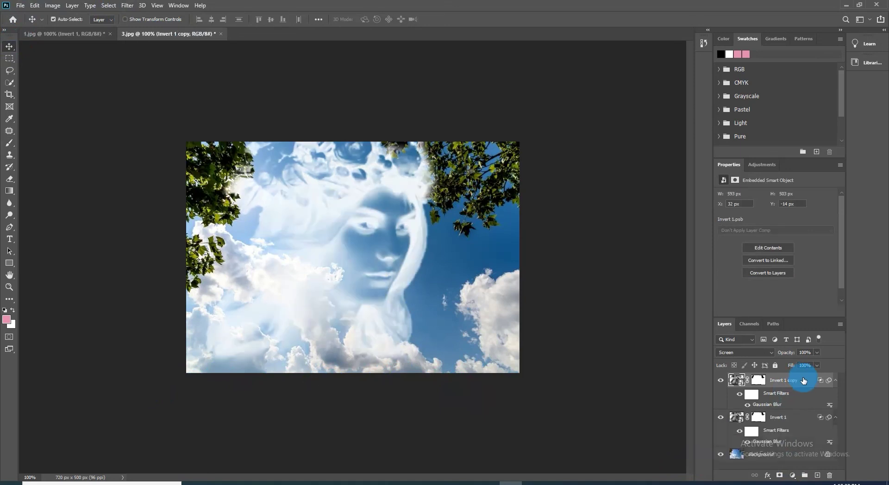
Raise the copy's Gaussian Blur radius to 10 and lower its opacity to 20%
double_click(763, 405)
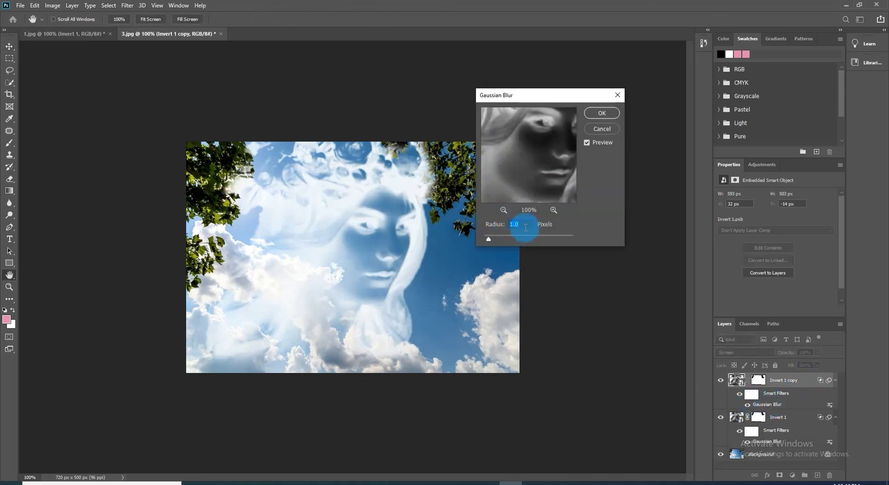
type("10")
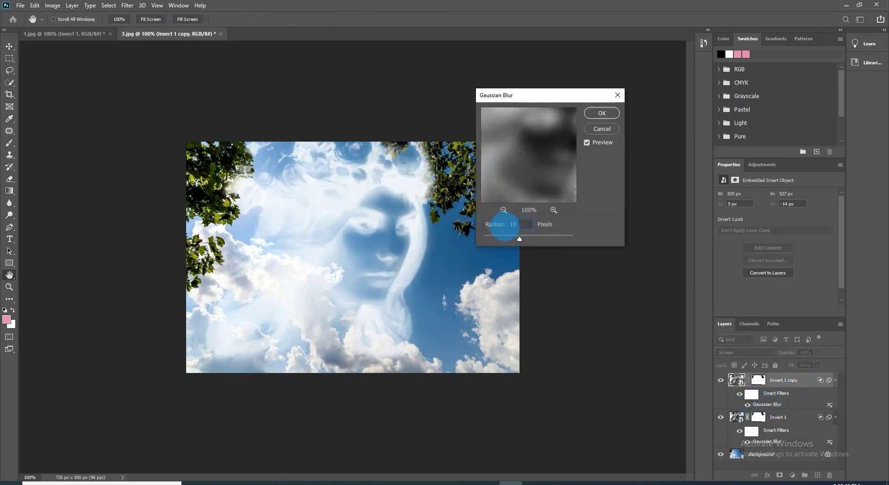
left_click(596, 113)
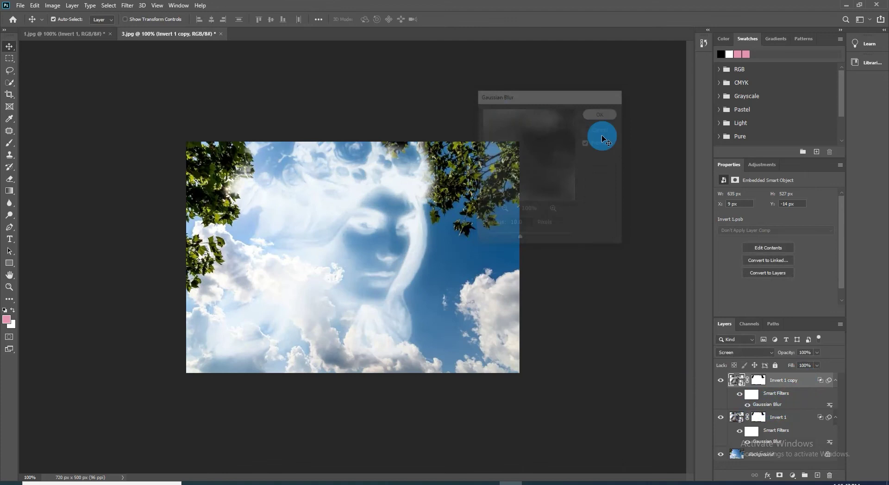
left_click(817, 352)
left_click_drag(818, 362, 784, 364)
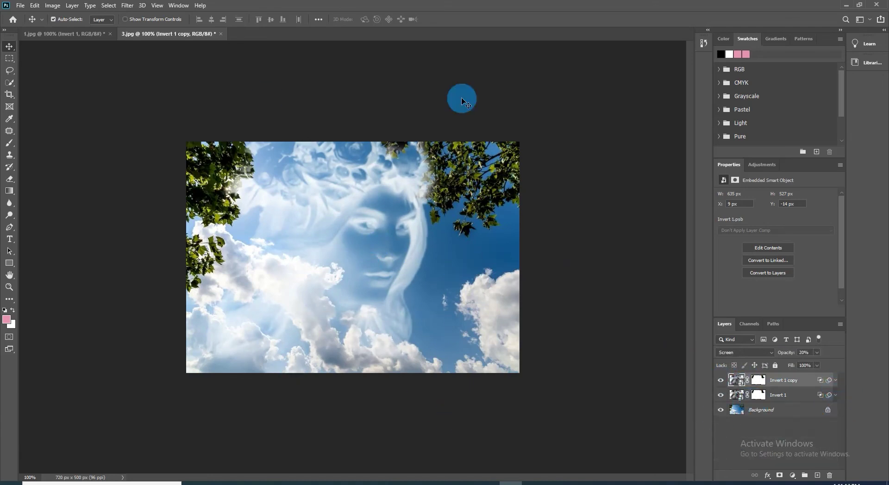
key("ctrl+plus")
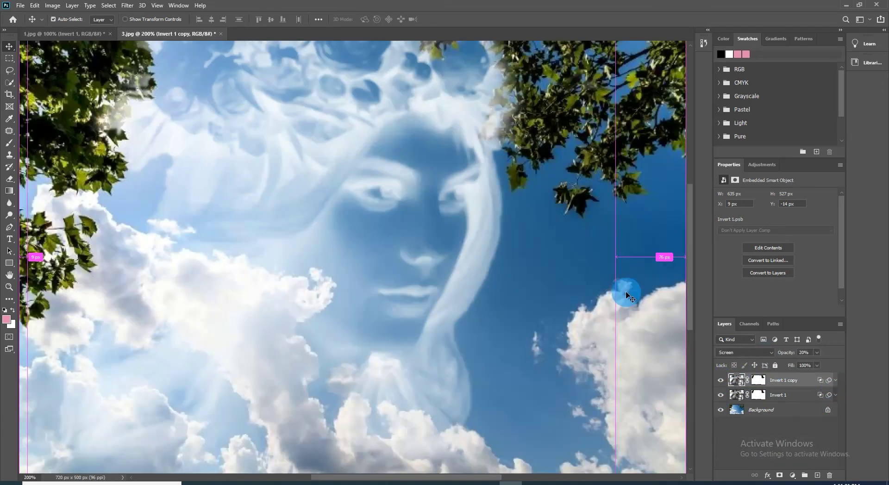
left_click_drag(443, 186, 370, 258)
key("ctrl+1")
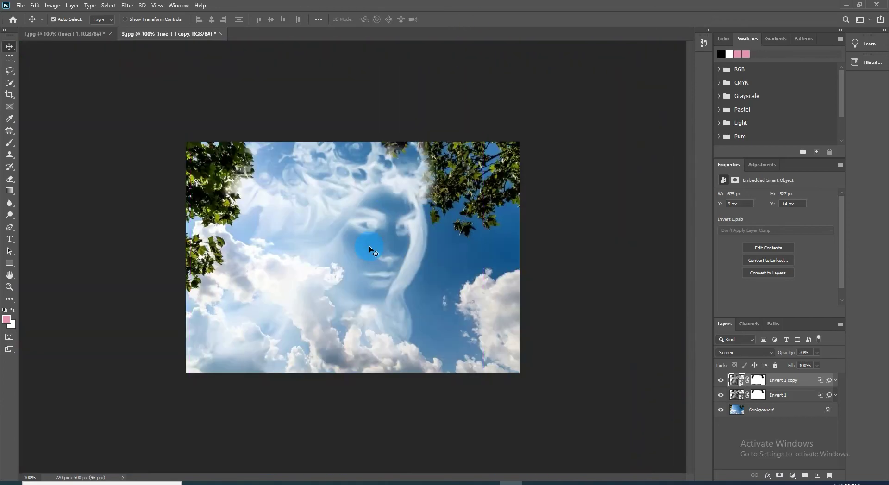